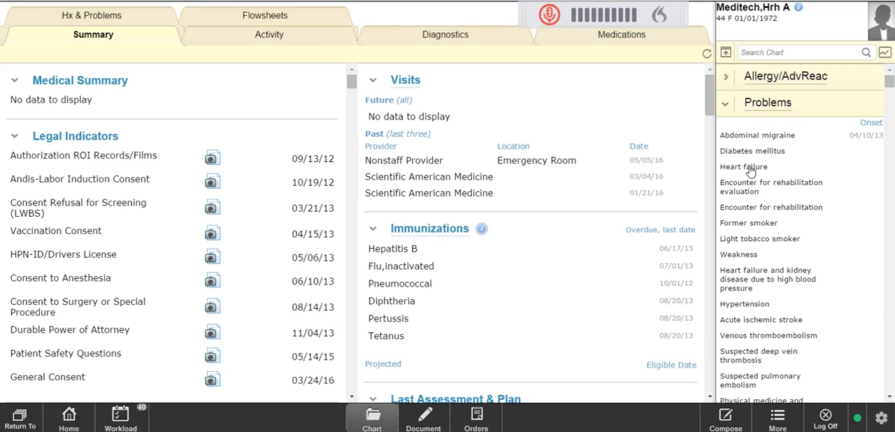
Review the patient's problem list in the chart sidebar and open the full Problems list.
{"action": "left_click_drag", "start_coordinate": [891, 83], "coordinate": [890, 99]}
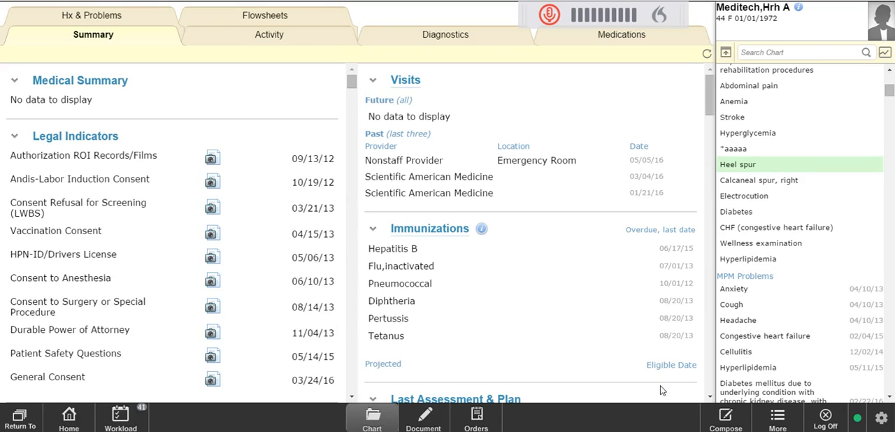
{"action": "left_click_drag", "start_coordinate": [890, 91], "coordinate": [890, 78]}
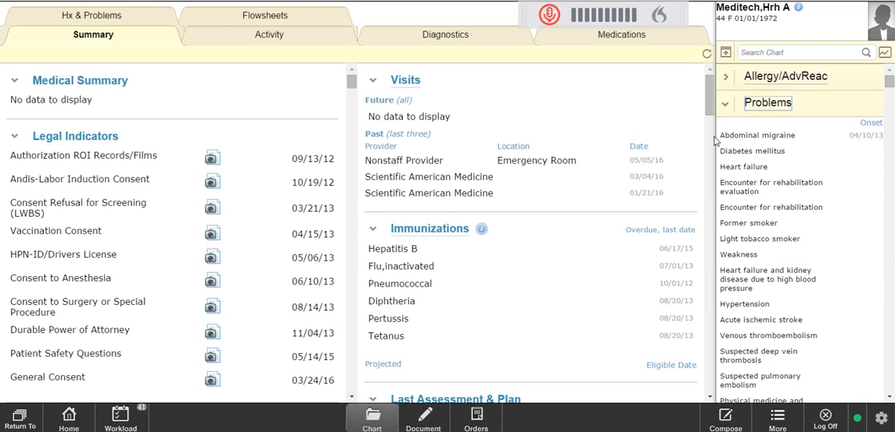
{"action": "left_click", "coordinate": [760, 106]}
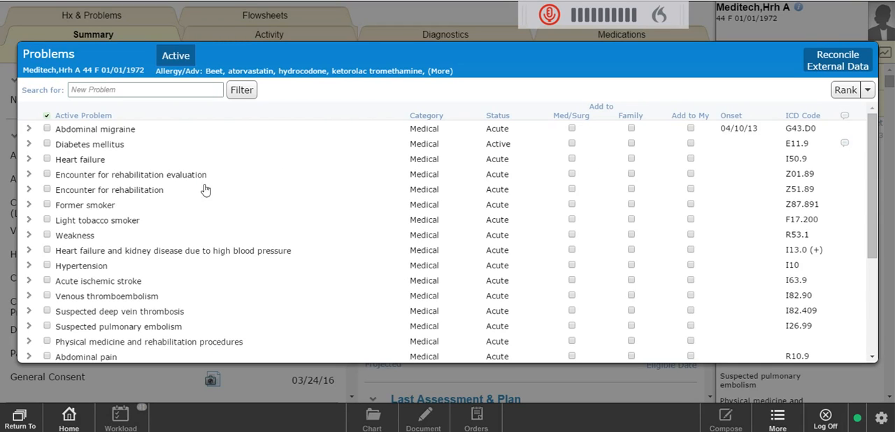
{"action": "scroll", "coordinate": [154, 147], "scroll_direction": "down", "scroll_amount": 5}
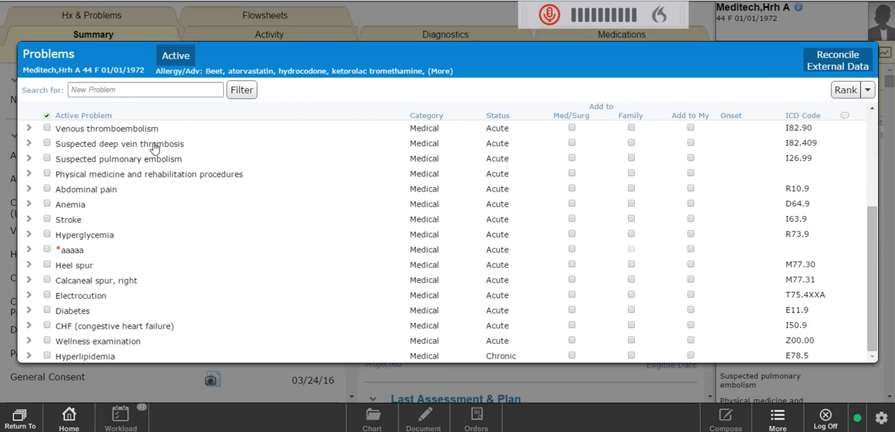
Reconcile external data, marking Anxiety, Cellulitis and Congestive heart failure to add and Cough not to add.
{"action": "left_click", "coordinate": [836, 67]}
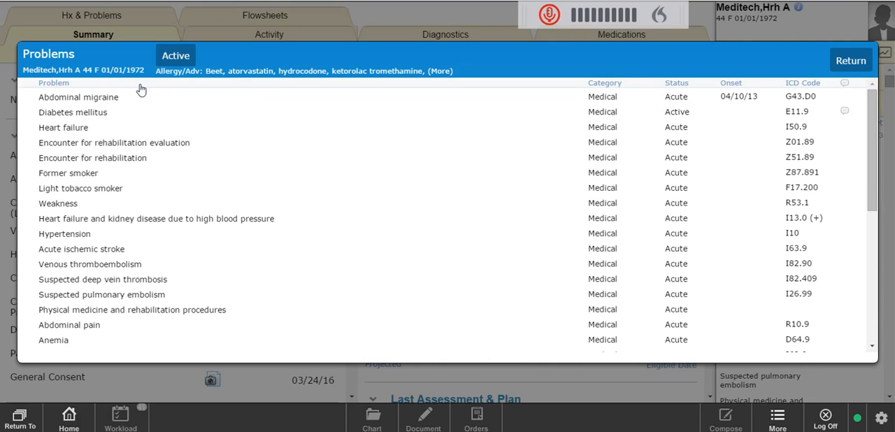
{"action": "scroll", "coordinate": [131, 144], "scroll_direction": "down", "scroll_amount": 1}
{"action": "scroll", "coordinate": [131, 145], "scroll_direction": "down", "scroll_amount": 15}
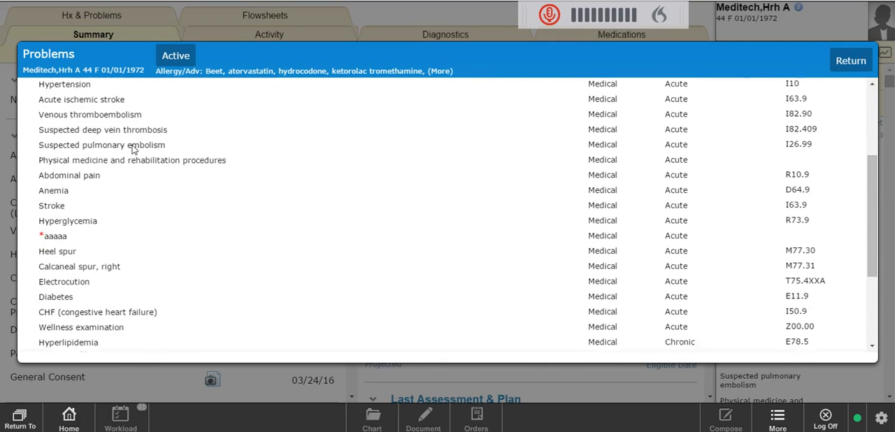
{"action": "scroll", "coordinate": [131, 149], "scroll_direction": "down", "scroll_amount": 3}
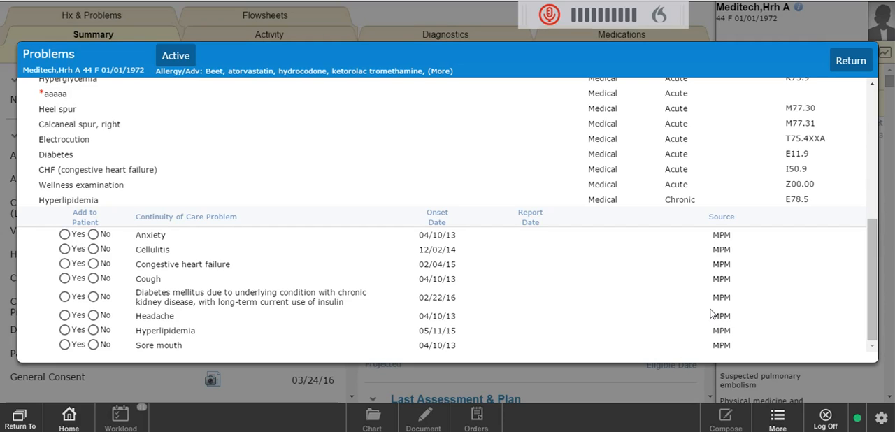
{"action": "left_click", "coordinate": [64, 235]}
{"action": "left_click", "coordinate": [65, 250]}
{"action": "left_click", "coordinate": [64, 264]}
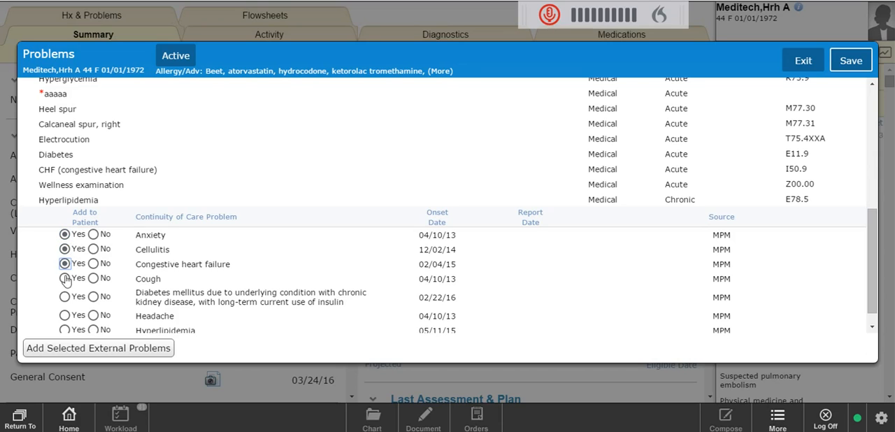
{"action": "left_click", "coordinate": [93, 279]}
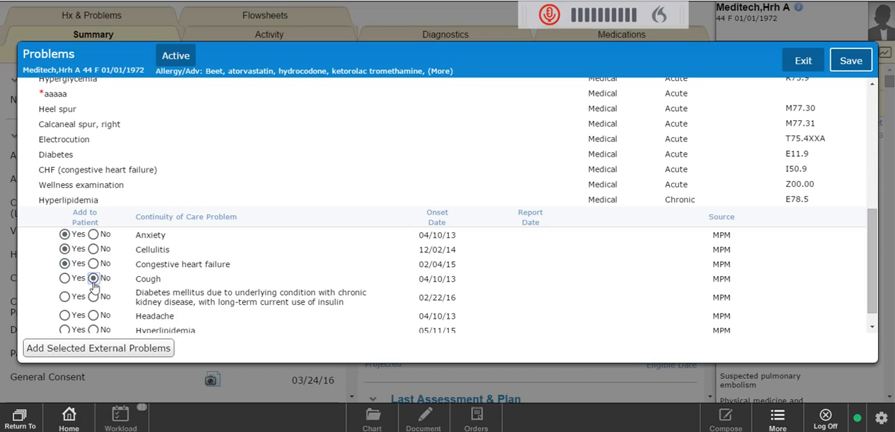
Mark the diabetes mellitus external problem to add, and Headache, Hyperlipidemia and Sore mouth not to add.
{"action": "left_click", "coordinate": [64, 297]}
{"action": "left_click", "coordinate": [93, 315]}
{"action": "scroll", "coordinate": [95, 316], "scroll_direction": "down", "scroll_amount": 1}
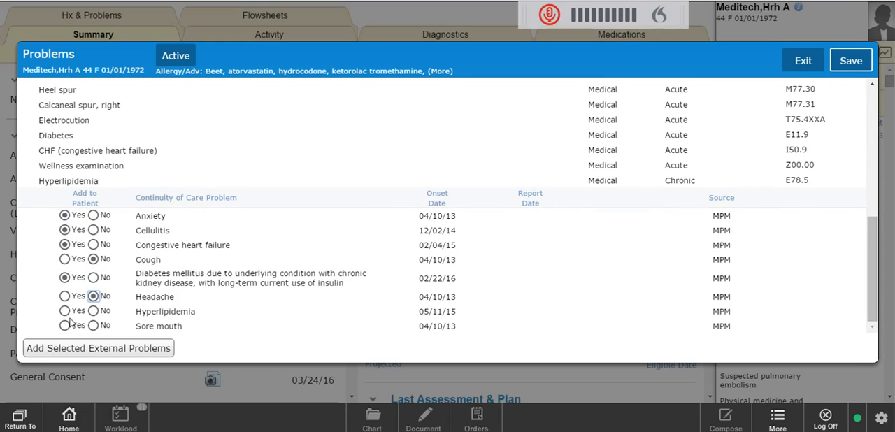
{"action": "left_click", "coordinate": [64, 311]}
{"action": "left_click", "coordinate": [93, 325]}
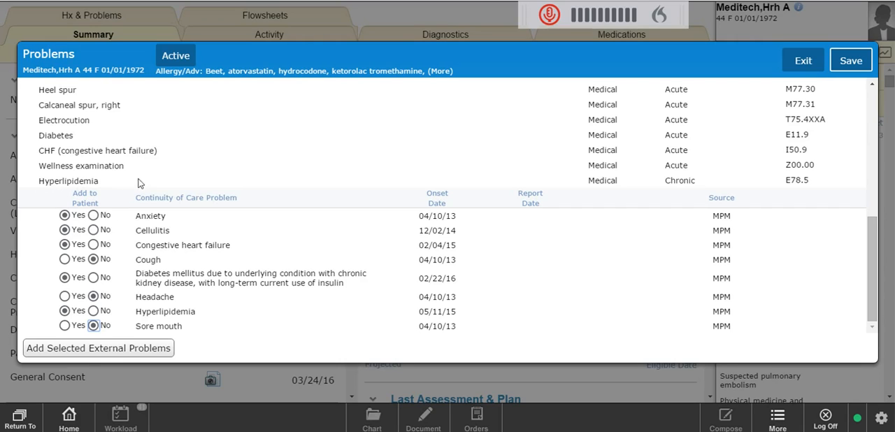
{"action": "left_click", "coordinate": [93, 311]}
Add the selected external problems, coding Anxiety as F41.9 and Cellulitis as L03.90.
{"action": "left_click", "coordinate": [127, 351]}
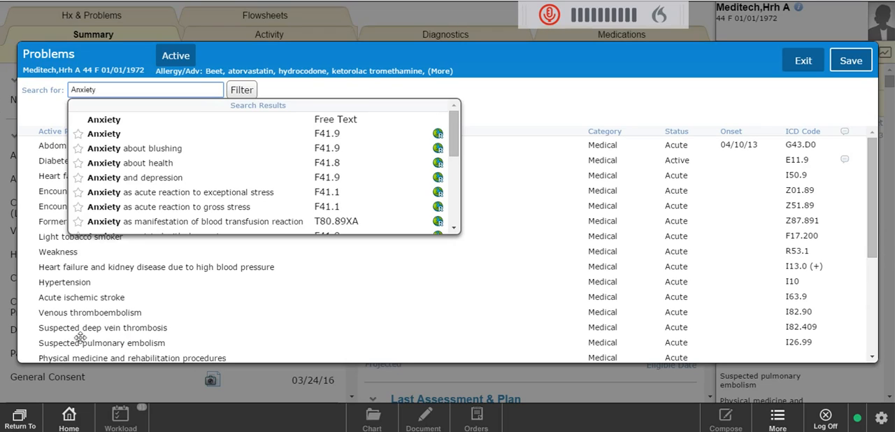
{"action": "left_click", "coordinate": [114, 135]}
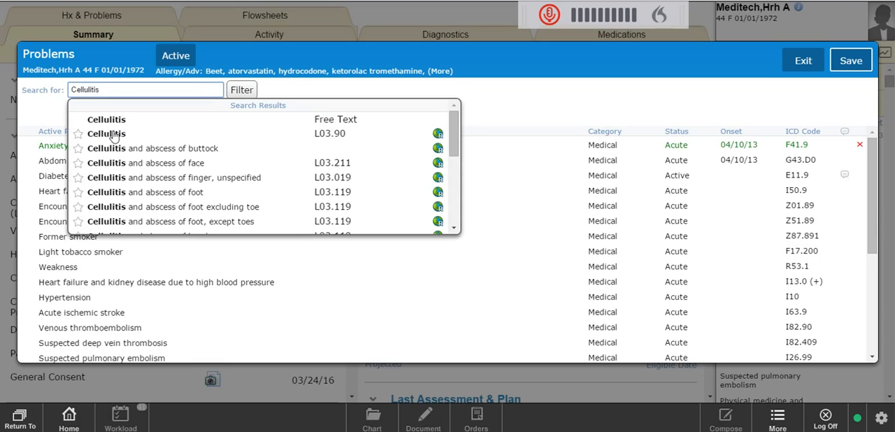
{"action": "left_click", "coordinate": [114, 135]}
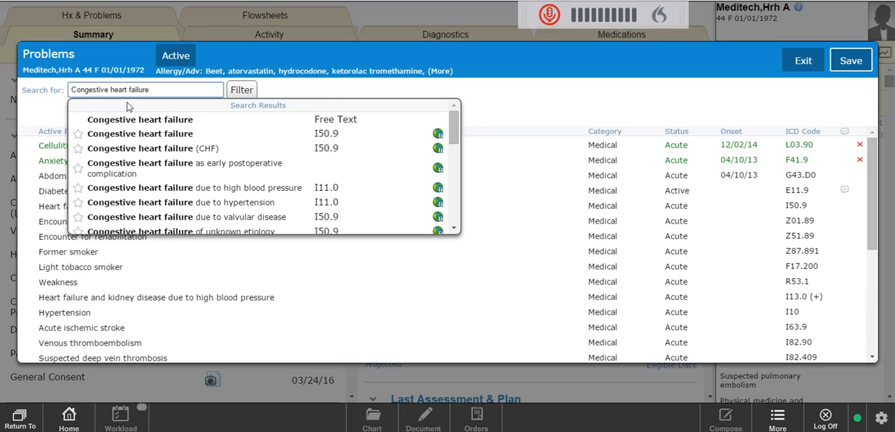
Pick Congestive heart failure I50.9, cancel adding it as a possible duplicate, and move to the next external problem.
{"action": "left_click", "coordinate": [173, 135]}
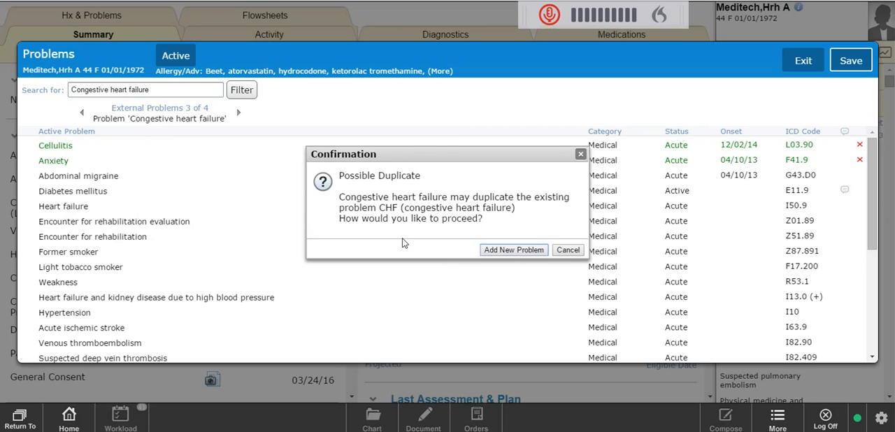
{"action": "left_click", "coordinate": [568, 250]}
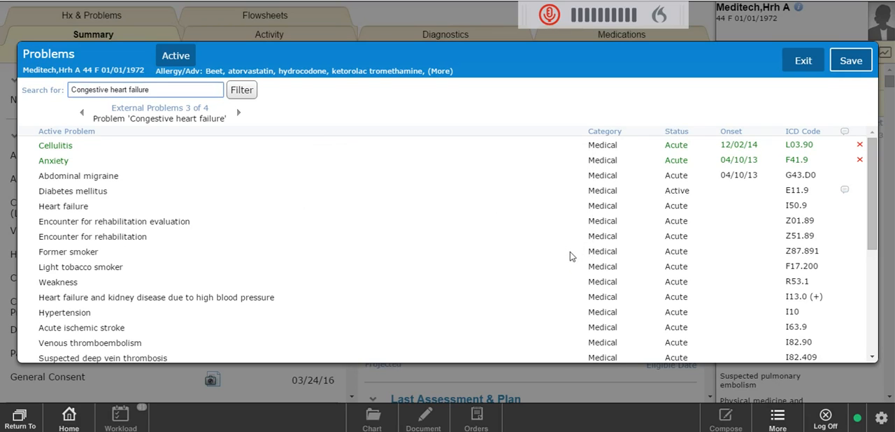
{"action": "left_click", "coordinate": [237, 115]}
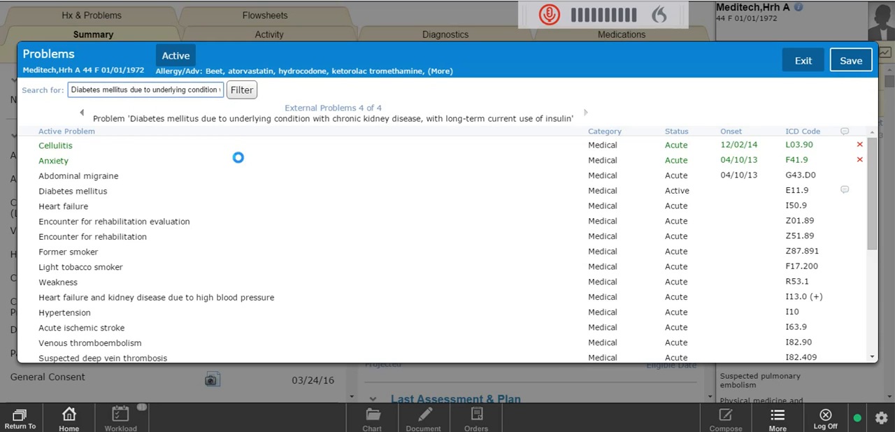
Add the diabetes mellitus due to underlying condition problem, then save the problems and accept continuing without linking the rest.
{"action": "left_click", "coordinate": [141, 166]}
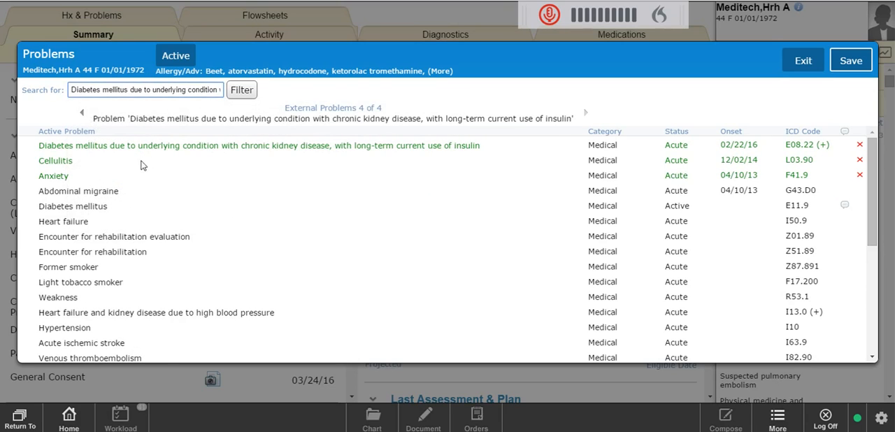
{"action": "left_click", "coordinate": [848, 69]}
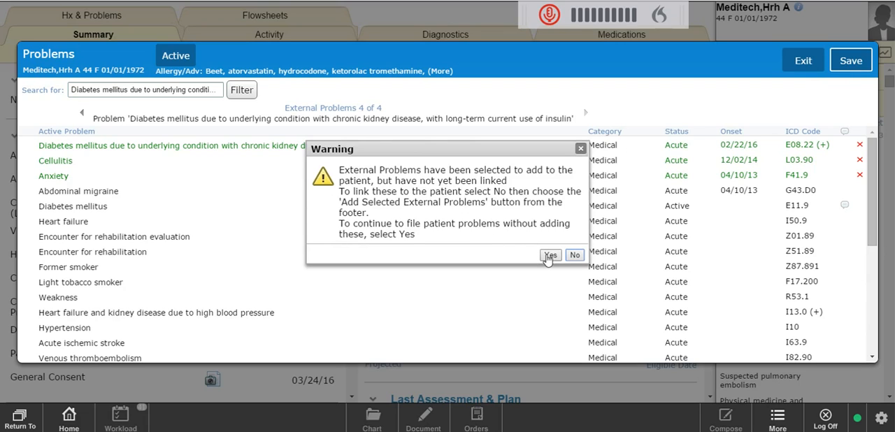
{"action": "left_click", "coordinate": [550, 256]}
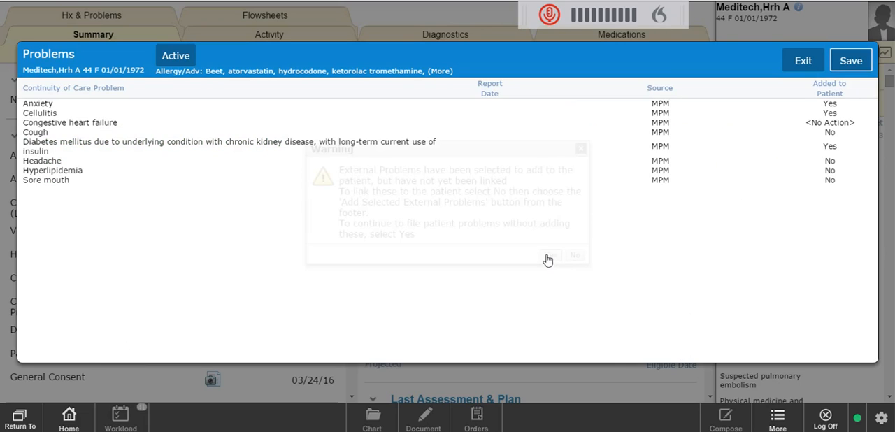
{"action": "left_click", "coordinate": [862, 63]}
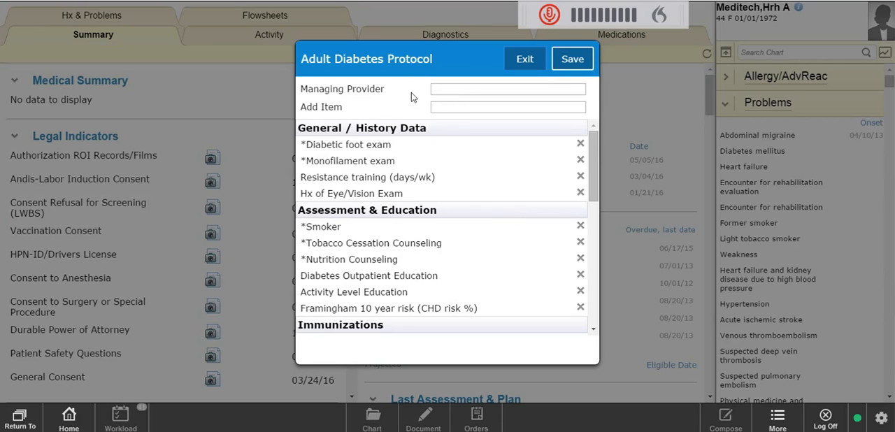
Enter the managing provider's name in the Adult Diabetes Protocol and save it.
{"action": "left_click", "coordinate": [455, 85]}
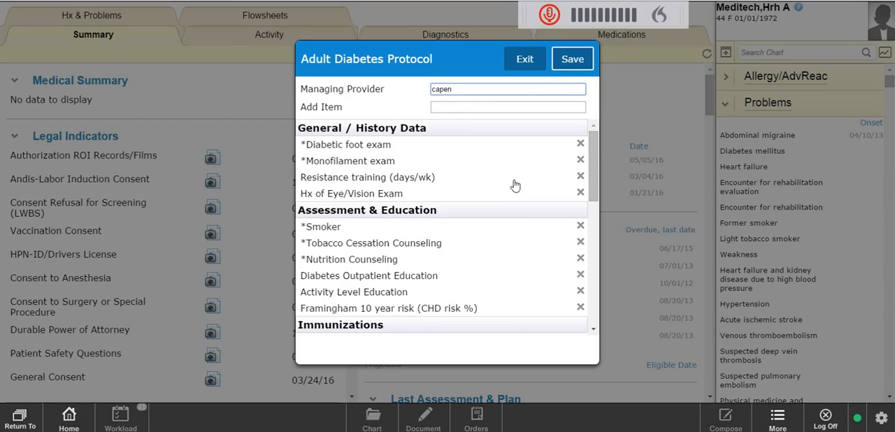
{"action": "left_click", "coordinate": [480, 106]}
{"action": "left_click", "coordinate": [572, 59]}
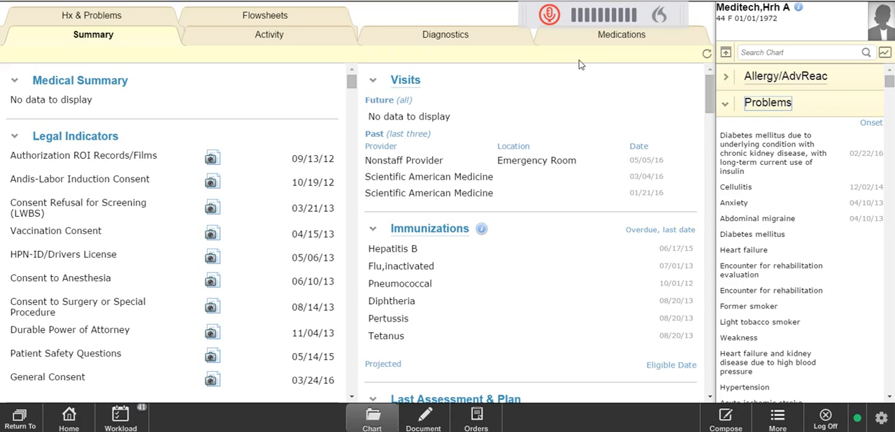
Reopen the Problems list and scroll through the active problems.
{"action": "left_click", "coordinate": [752, 111]}
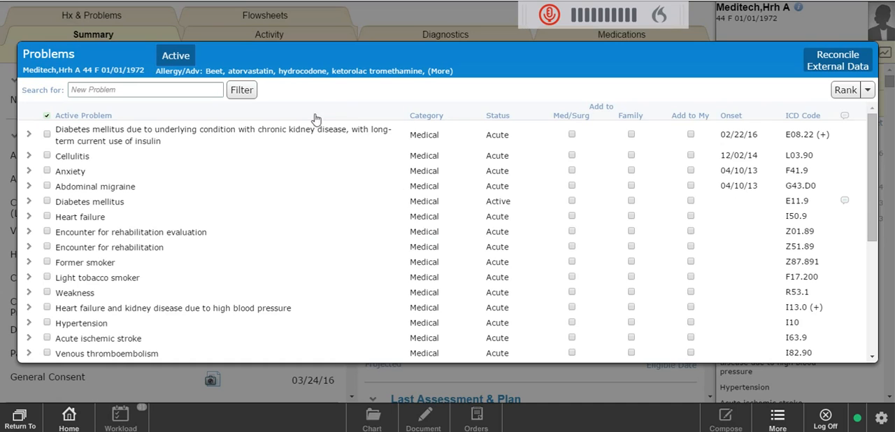
{"action": "scroll", "coordinate": [274, 208], "scroll_direction": "down", "scroll_amount": 3}
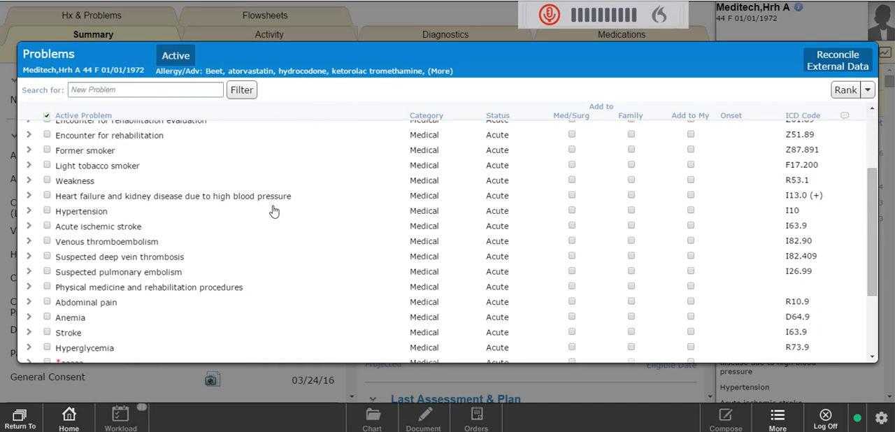
{"action": "scroll", "coordinate": [273, 211], "scroll_direction": "down", "scroll_amount": 3}
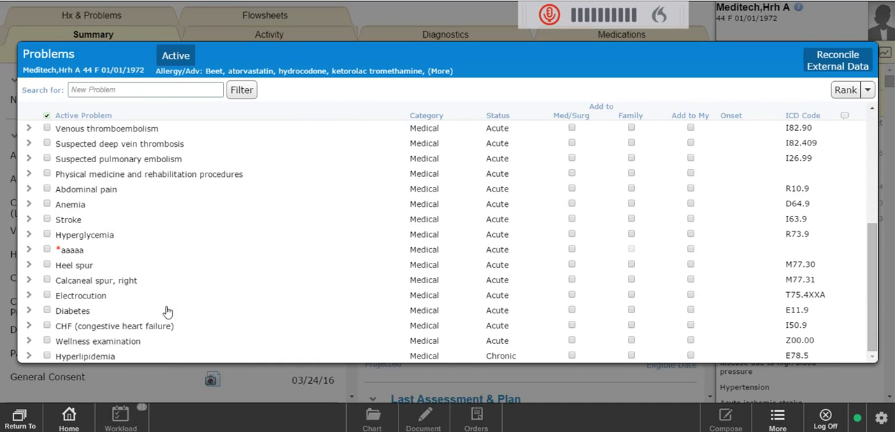
{"action": "scroll", "coordinate": [168, 310], "scroll_direction": "up", "scroll_amount": 6}
Reconcile external data again, marking Congestive heart failure not to add, and save.
{"action": "left_click", "coordinate": [837, 59]}
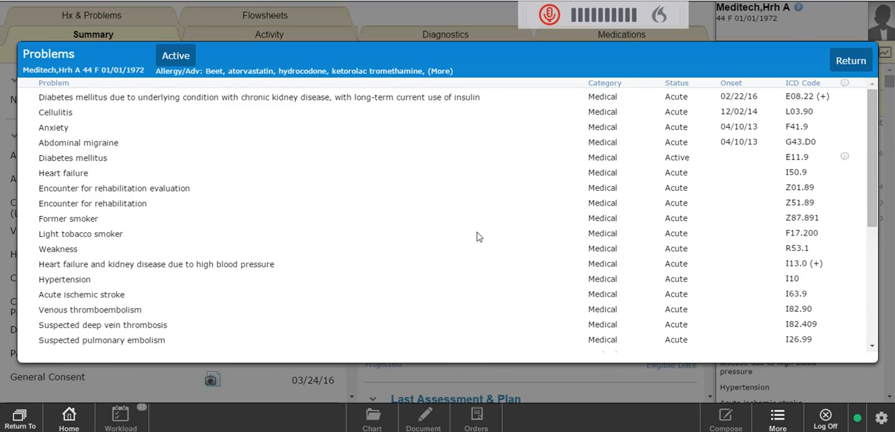
{"action": "scroll", "coordinate": [478, 236], "scroll_direction": "down", "scroll_amount": 6}
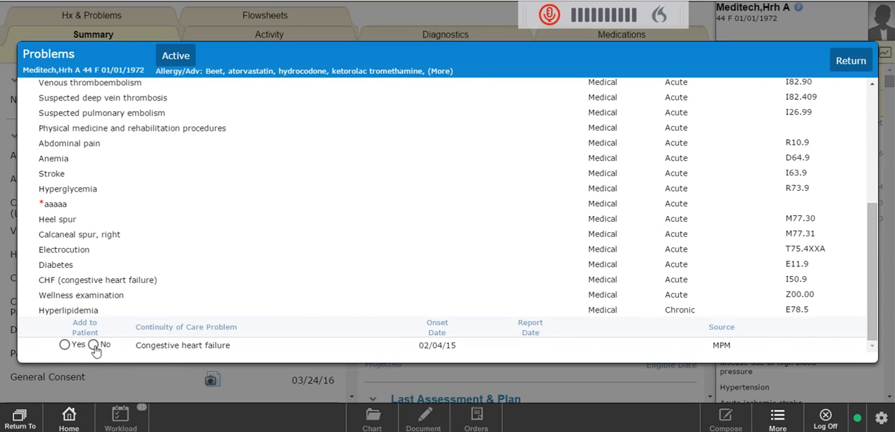
{"action": "left_click", "coordinate": [94, 345]}
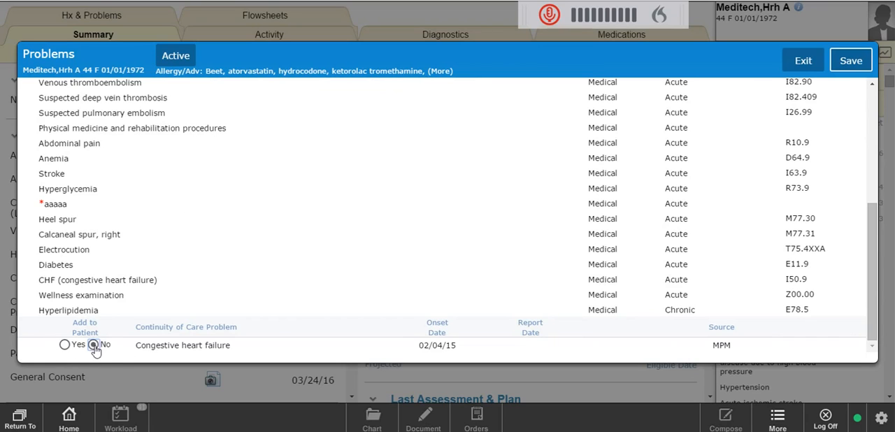
{"action": "left_click", "coordinate": [849, 61]}
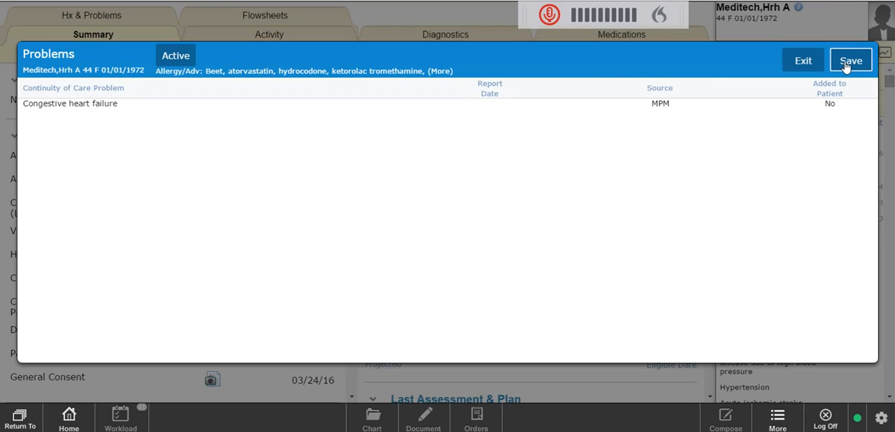
{"action": "left_click", "coordinate": [849, 62]}
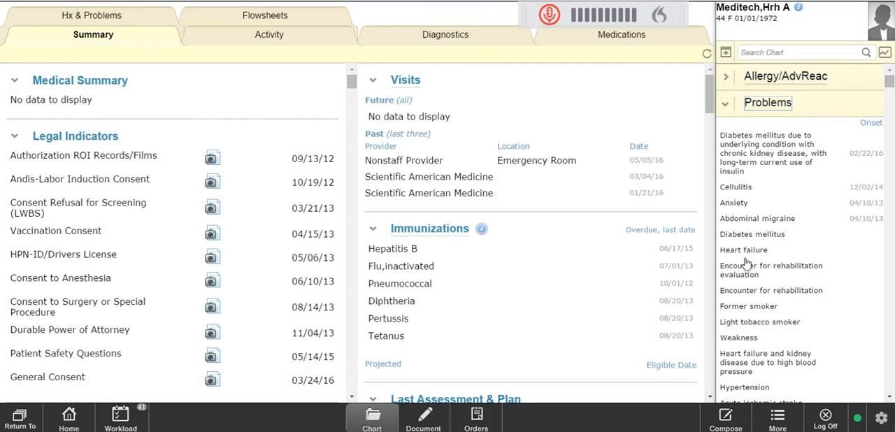
Review the updated problem list in the chart sidebar and in the Problems window.
{"action": "scroll", "coordinate": [746, 257], "scroll_direction": "down", "scroll_amount": 3}
{"action": "scroll", "coordinate": [749, 253], "scroll_direction": "down", "scroll_amount": 3}
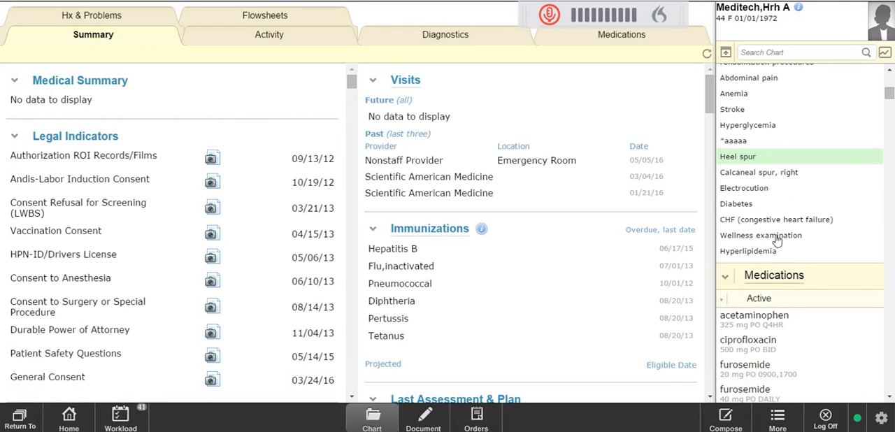
{"action": "scroll", "coordinate": [780, 134], "scroll_direction": "up", "scroll_amount": 4}
{"action": "scroll", "coordinate": [780, 134], "scroll_direction": "up", "scroll_amount": 3}
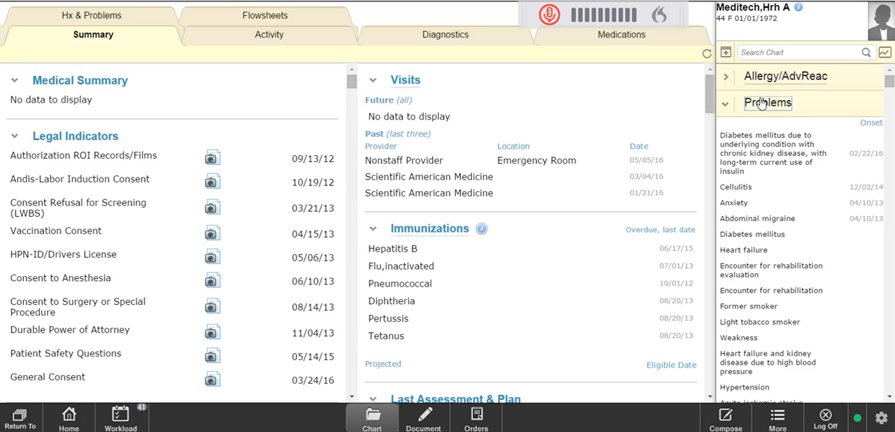
{"action": "left_click", "coordinate": [760, 108]}
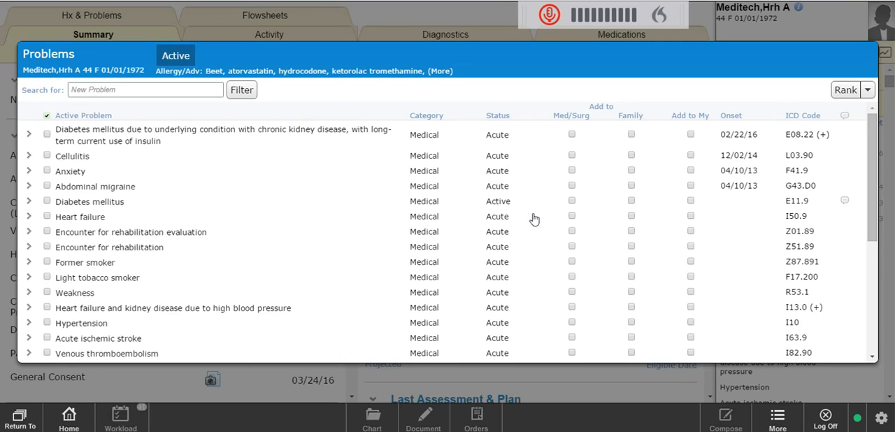
{"action": "scroll", "coordinate": [534, 220], "scroll_direction": "down", "scroll_amount": 8}
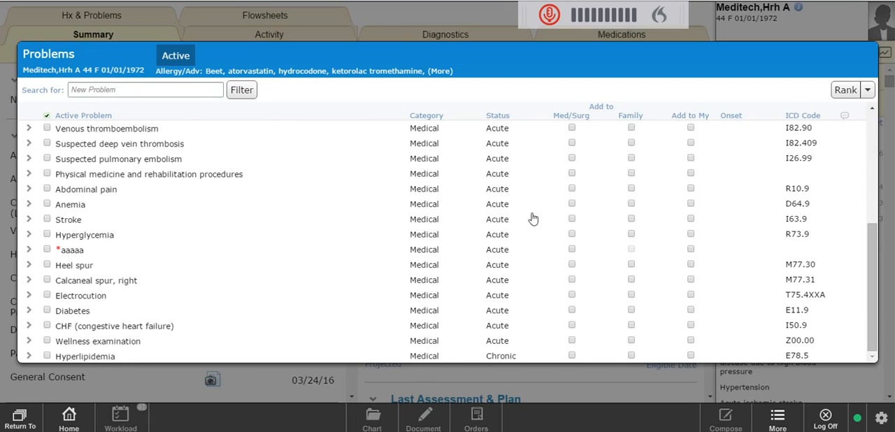
Change the status of all active problems to Chronic and save the problem list.
{"action": "scroll", "coordinate": [531, 217], "scroll_direction": "up", "scroll_amount": 8}
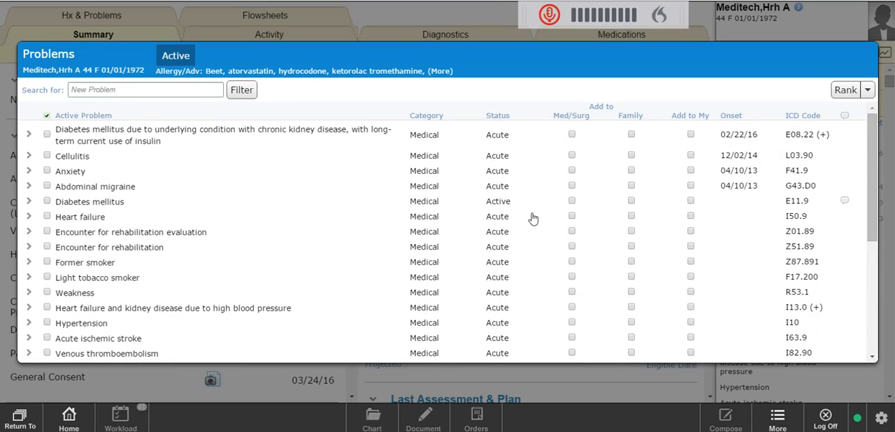
{"action": "left_click", "coordinate": [497, 139]}
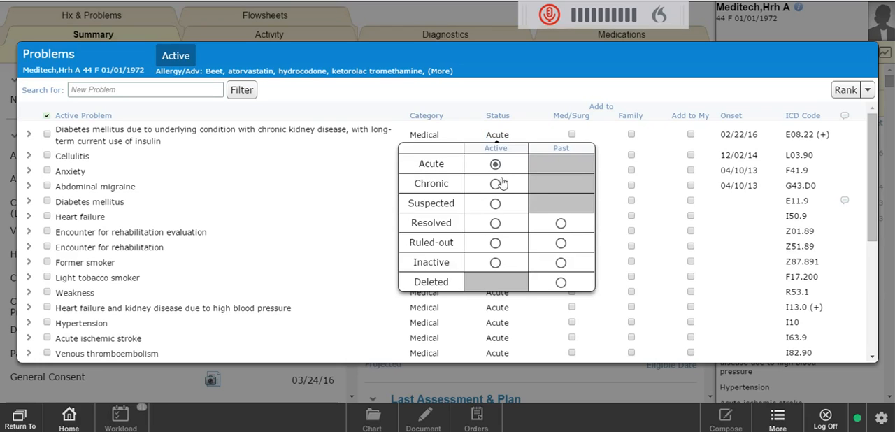
{"action": "left_click", "coordinate": [238, 243]}
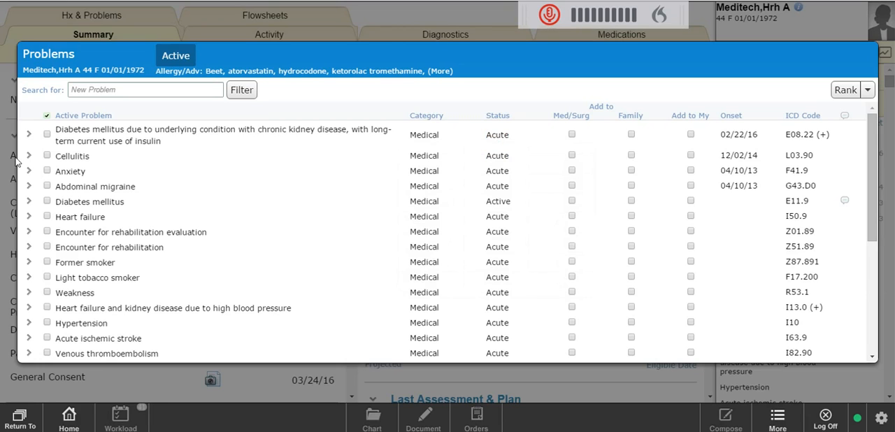
{"action": "left_click", "coordinate": [47, 116]}
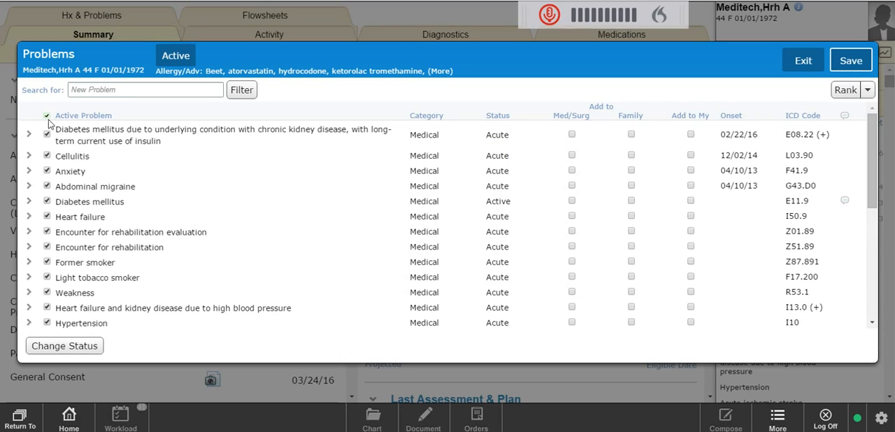
{"action": "left_click", "coordinate": [62, 347]}
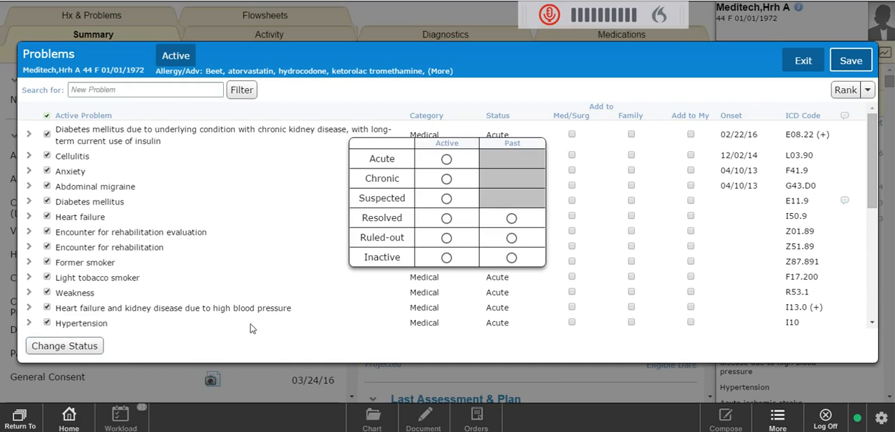
{"action": "left_click", "coordinate": [447, 180]}
{"action": "left_click", "coordinate": [336, 249]}
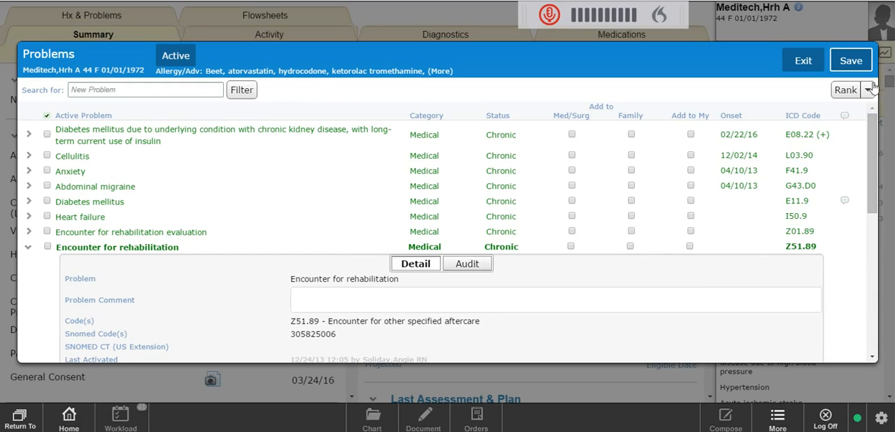
{"action": "left_click", "coordinate": [858, 60]}
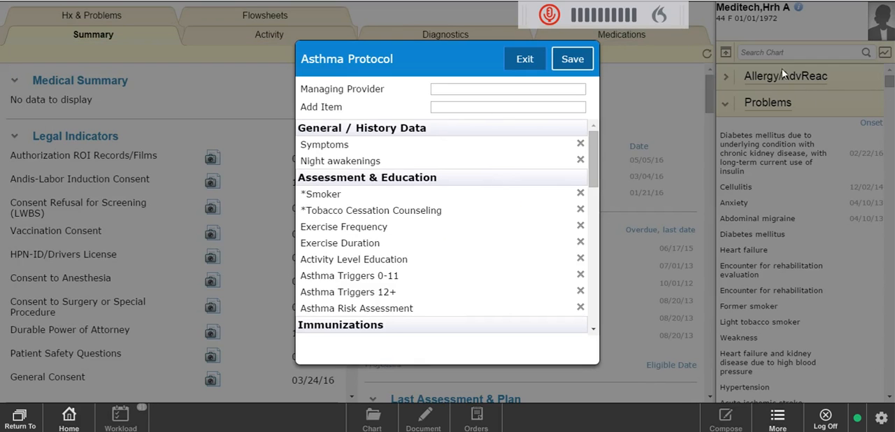
Enter the managing provider's name in the Asthma Protocol and save it.
{"action": "left_click", "coordinate": [446, 88]}
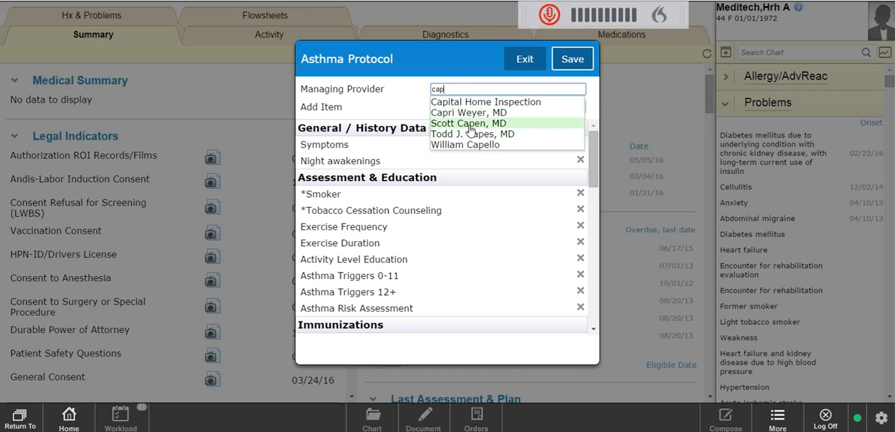
{"action": "left_click", "coordinate": [467, 124]}
{"action": "left_click", "coordinate": [570, 60]}
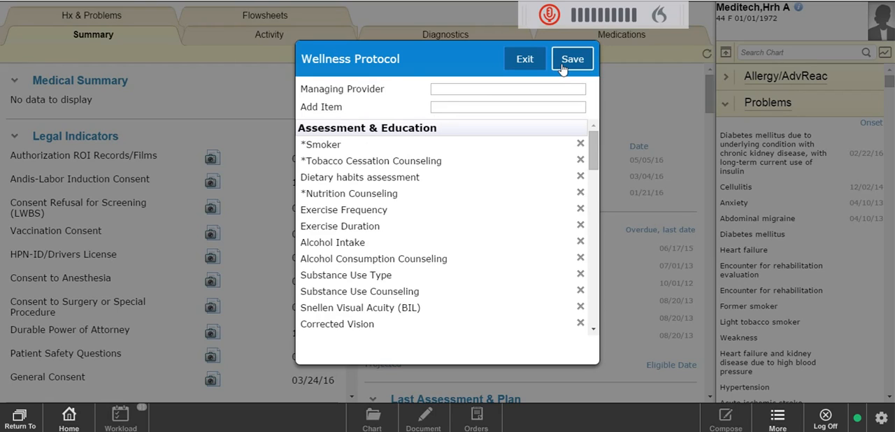
Enter the managing provider's name in the Wellness Protocol and save it.
{"action": "left_click", "coordinate": [461, 87]}
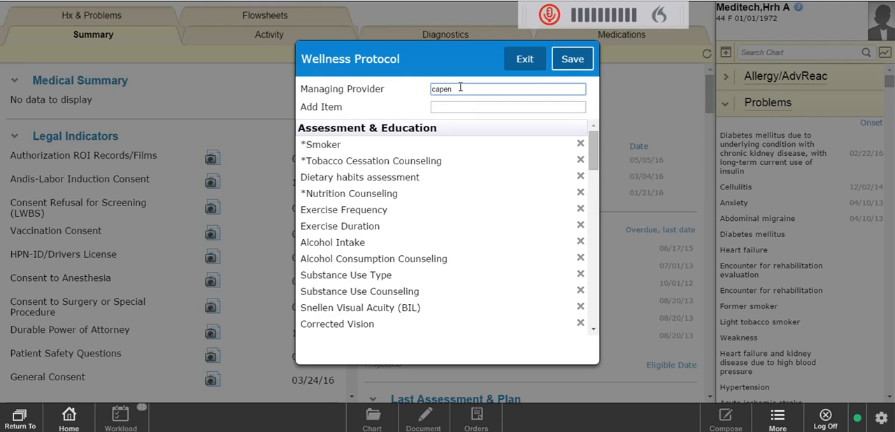
{"action": "left_click", "coordinate": [481, 107]}
{"action": "left_click", "coordinate": [589, 63]}
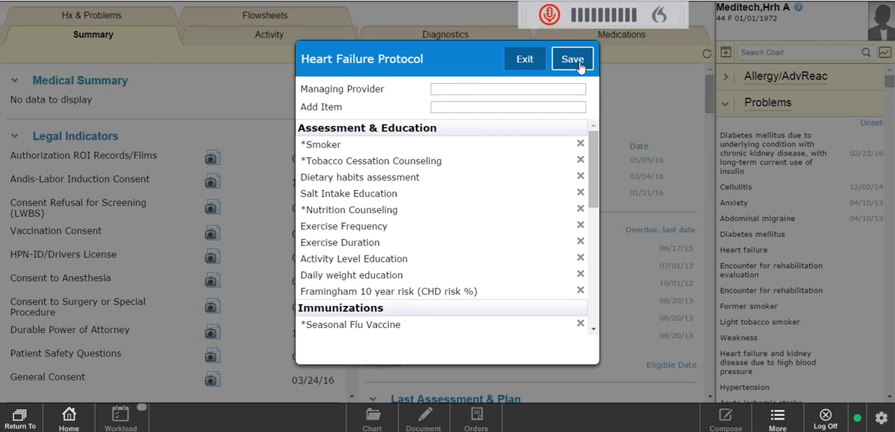
Enter the managing provider's name in the Heart Failure Protocol and save it.
{"action": "left_click", "coordinate": [492, 86]}
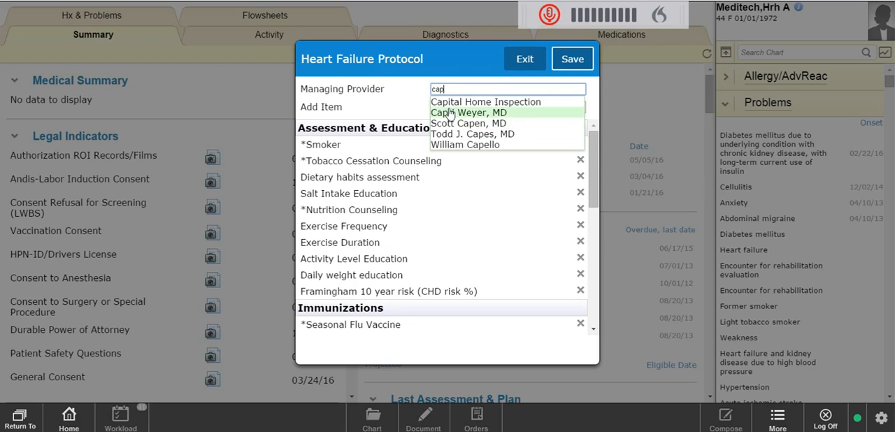
{"action": "left_click", "coordinate": [453, 124]}
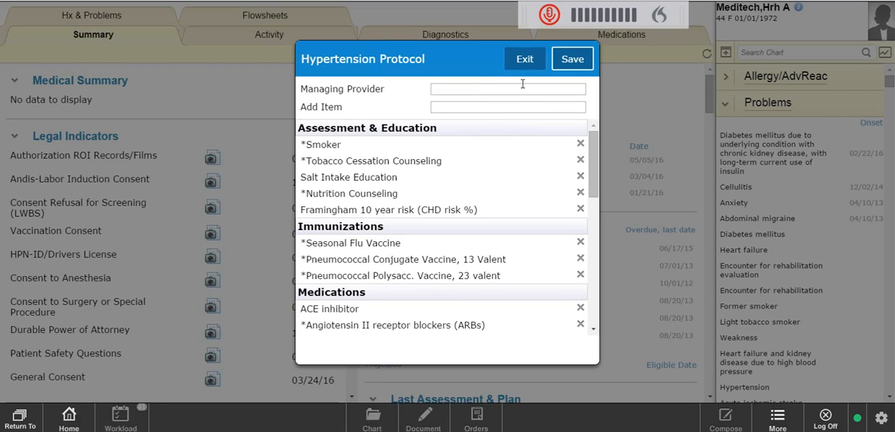
Enter the managing provider's name in the Hypertension Protocol and save it.
{"action": "left_click", "coordinate": [510, 86]}
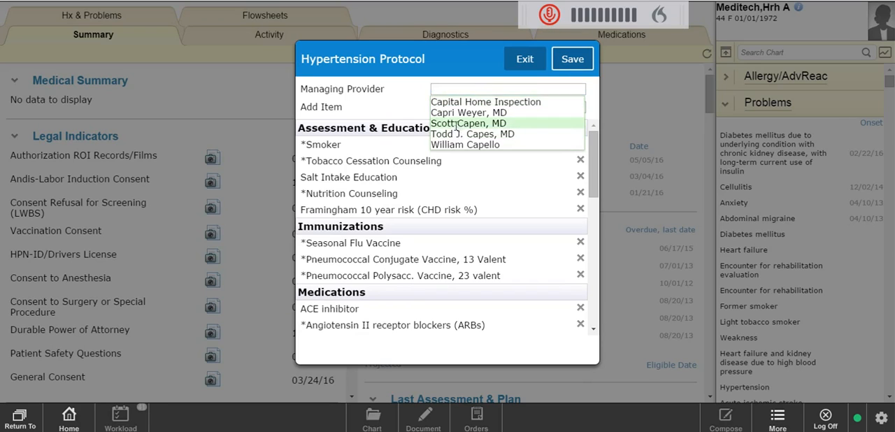
{"action": "left_click", "coordinate": [461, 123]}
{"action": "left_click", "coordinate": [574, 63]}
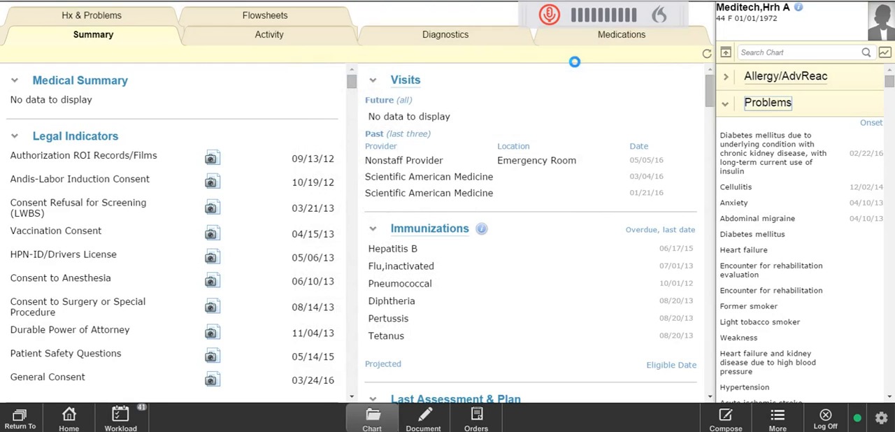
Review the updated problem list in the chart sidebar.
{"action": "scroll", "coordinate": [861, 218], "scroll_direction": "down", "scroll_amount": 1}
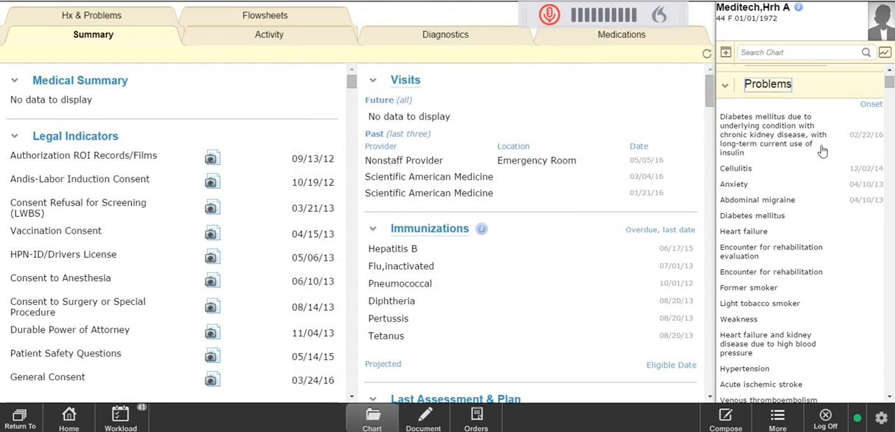
{"action": "scroll", "coordinate": [845, 340], "scroll_direction": "down", "scroll_amount": 4}
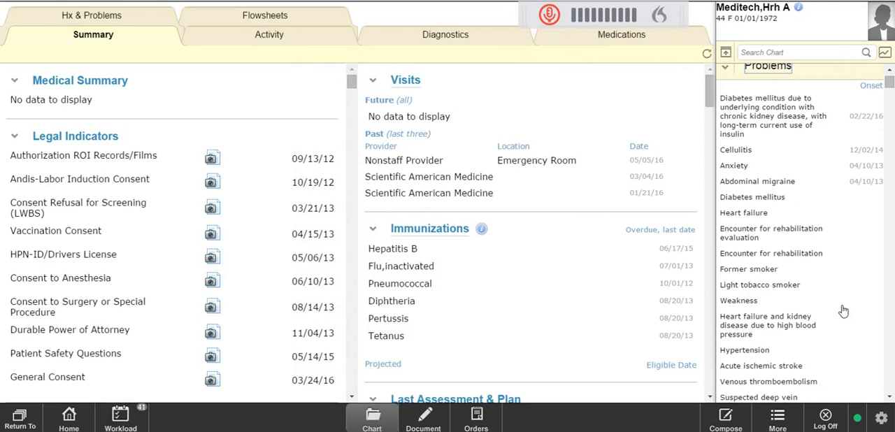
{"action": "scroll", "coordinate": [843, 311], "scroll_direction": "up", "scroll_amount": 5}
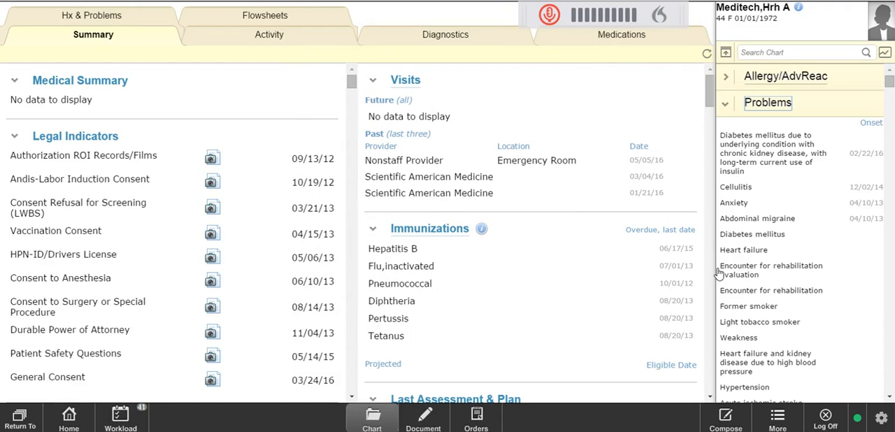